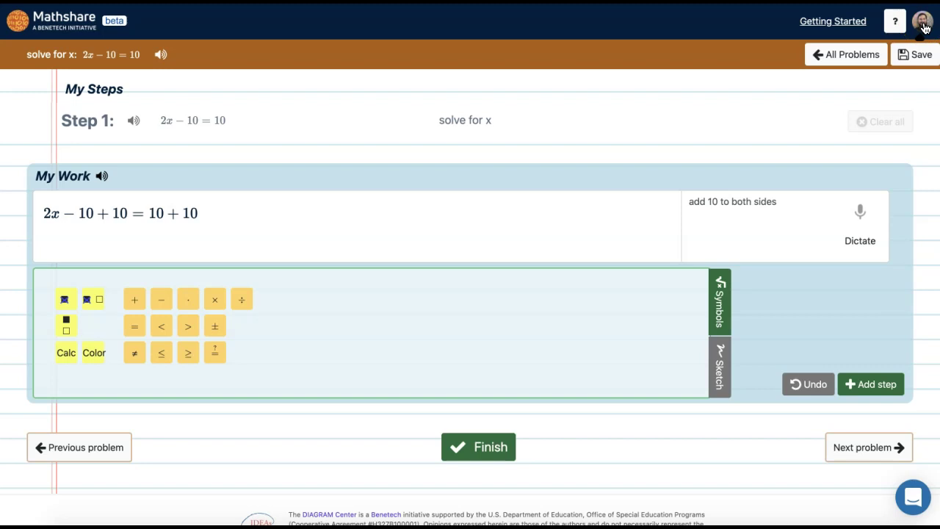
Step: Review the text-to-speech speed in the personalization settings, close them without saving, and play the problem statement aloud
click(923, 24)
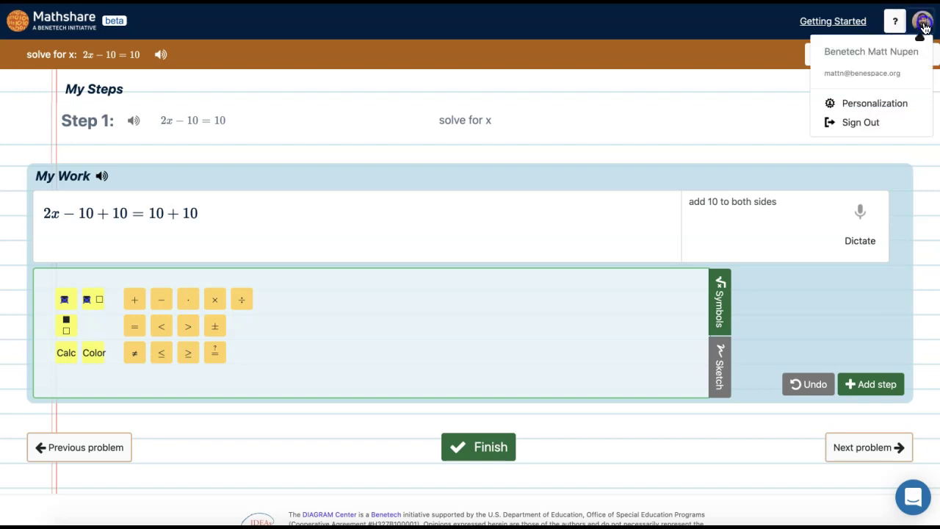
click(892, 109)
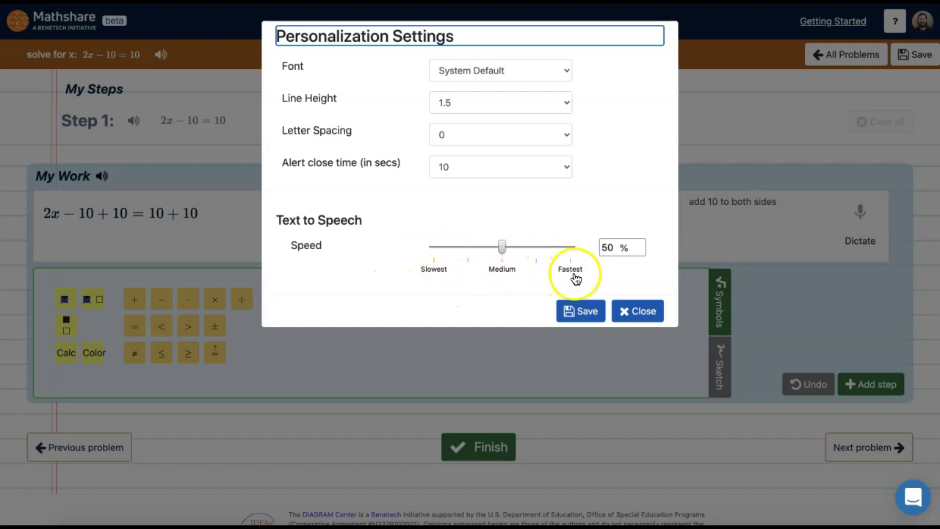
click(615, 248)
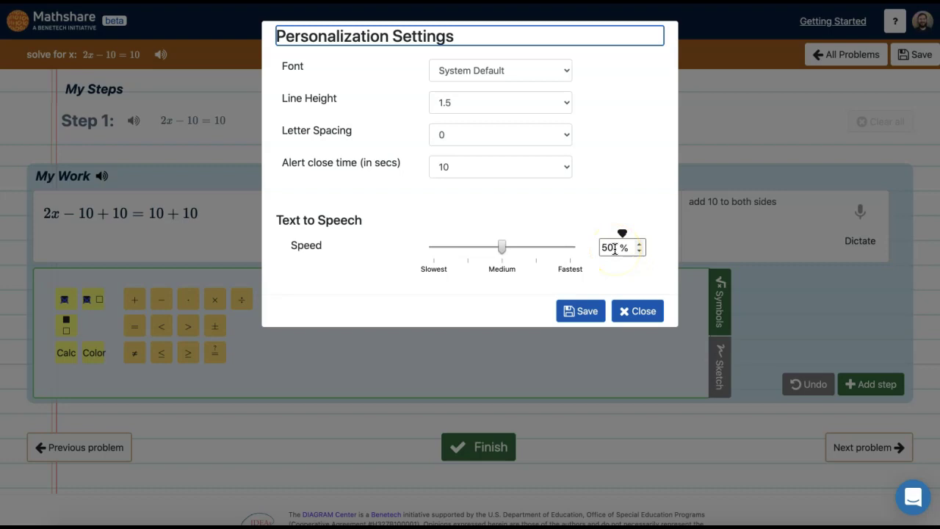
click(522, 275)
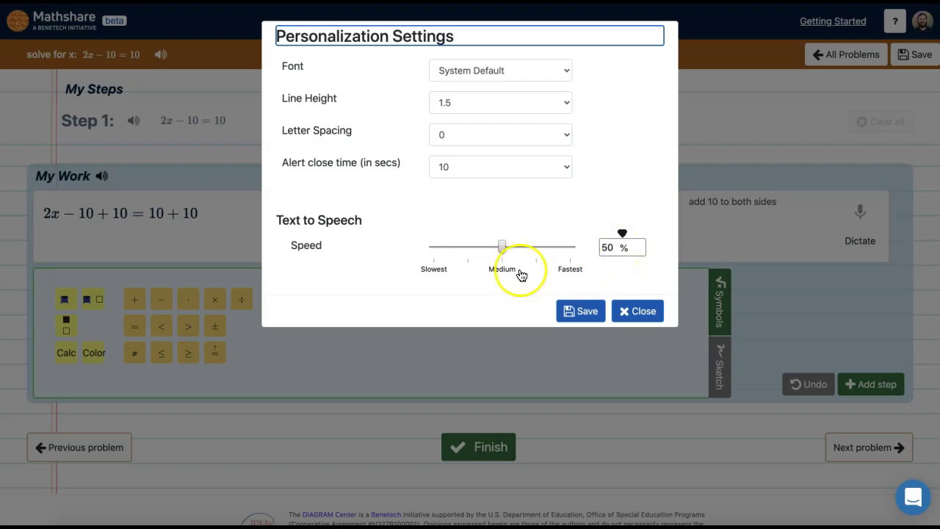
click(610, 248)
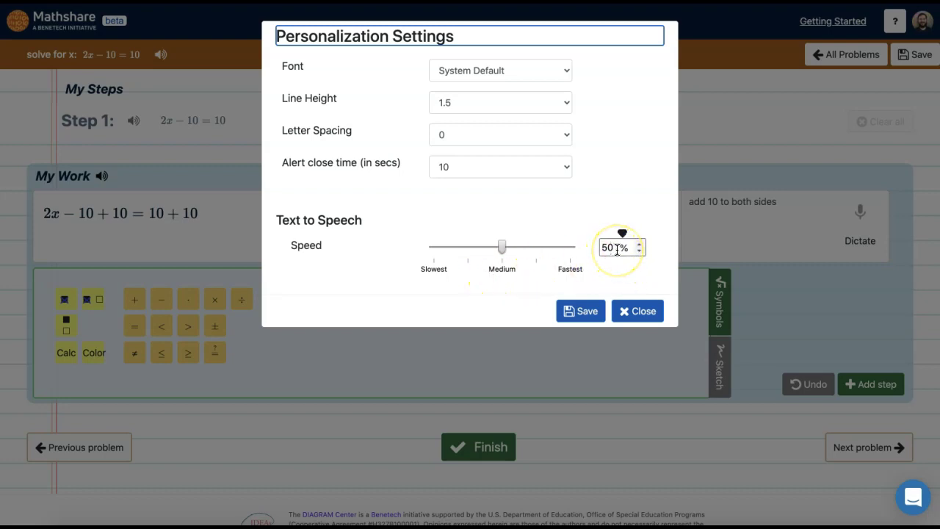
click(639, 312)
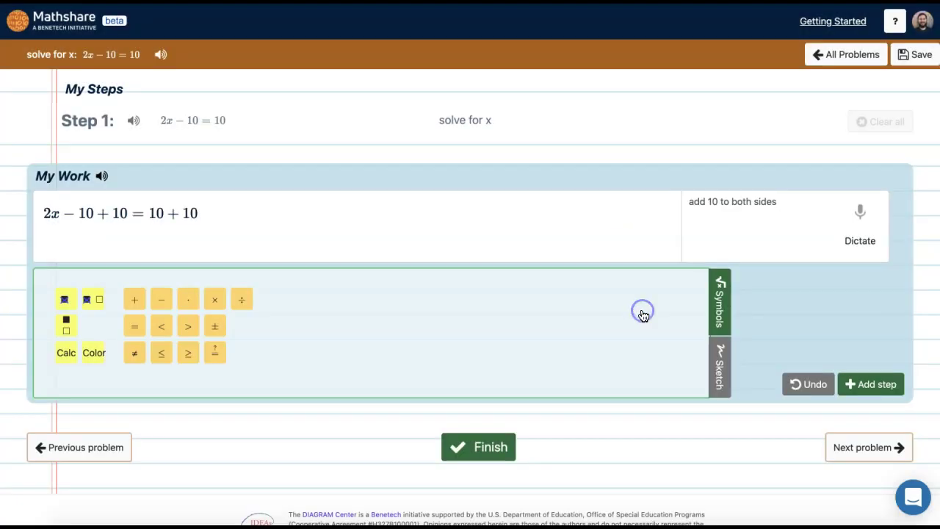
click(162, 56)
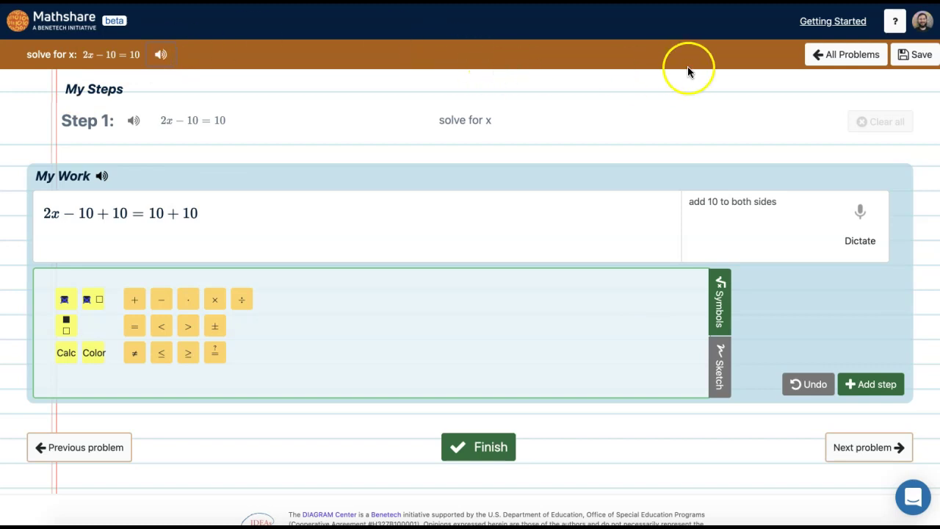
Step: Set the text-to-speech speed to 60% in the personalization settings, save, and play the problem statement aloud
click(923, 21)
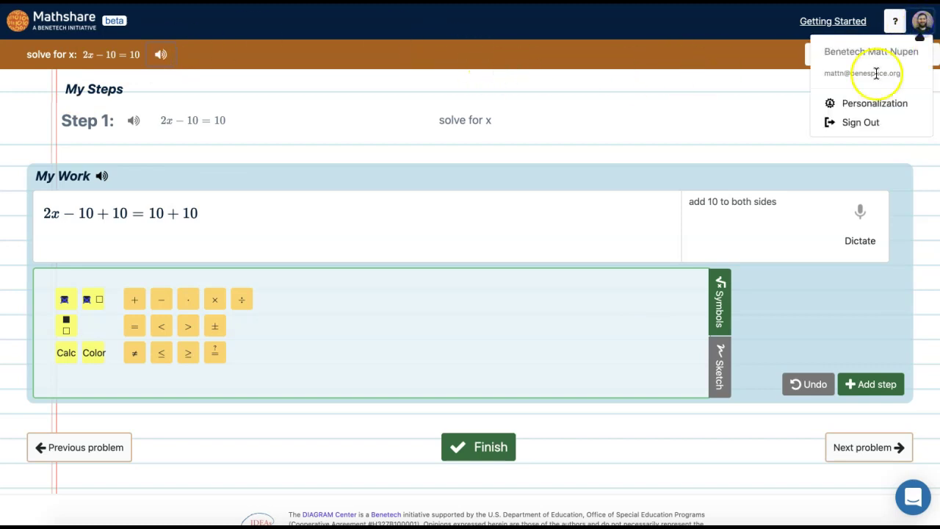
click(856, 102)
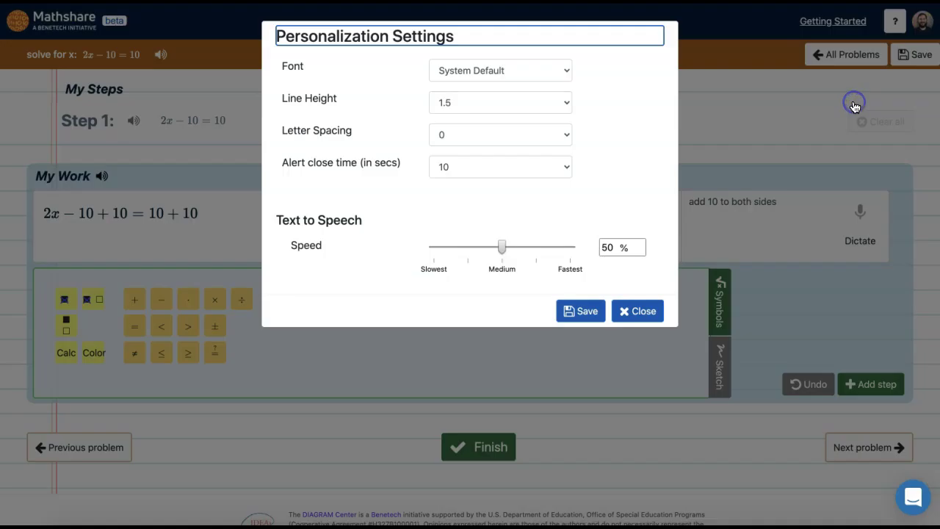
click(503, 252)
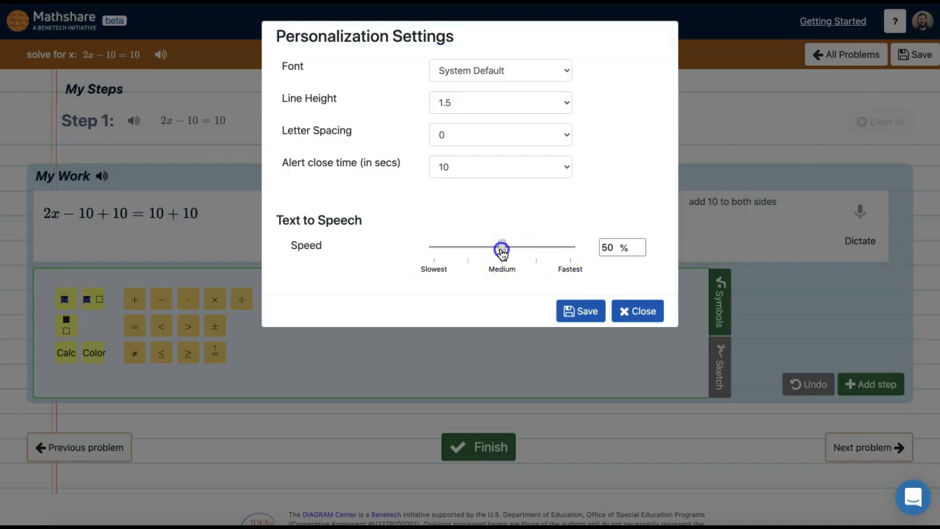
drag(502, 252, 516, 251)
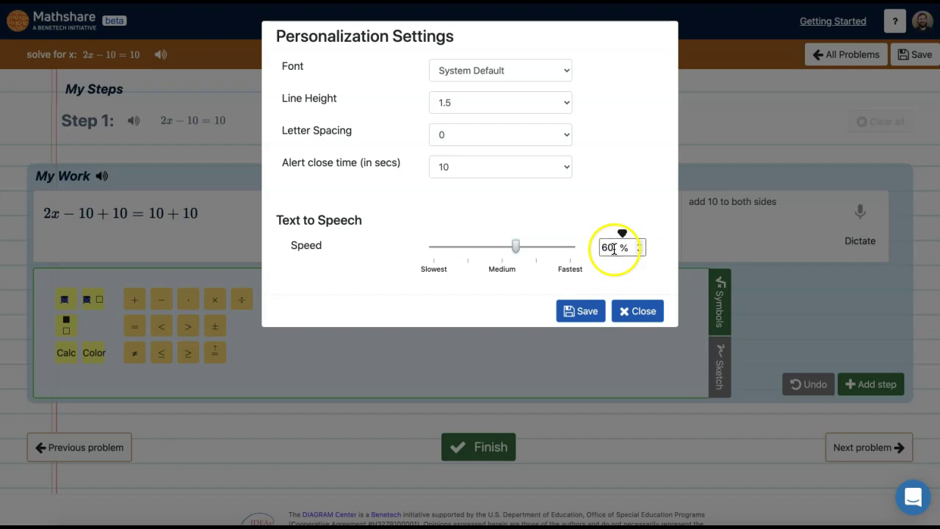
click(589, 320)
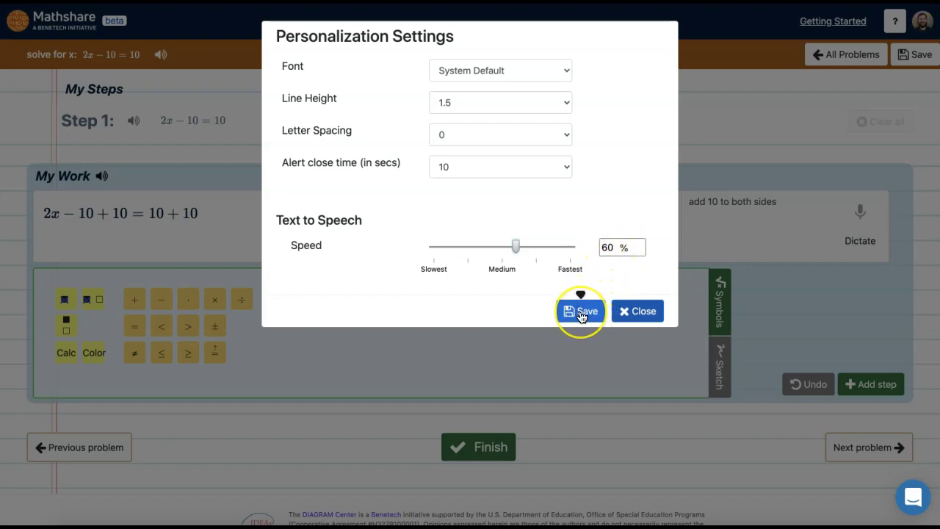
click(582, 316)
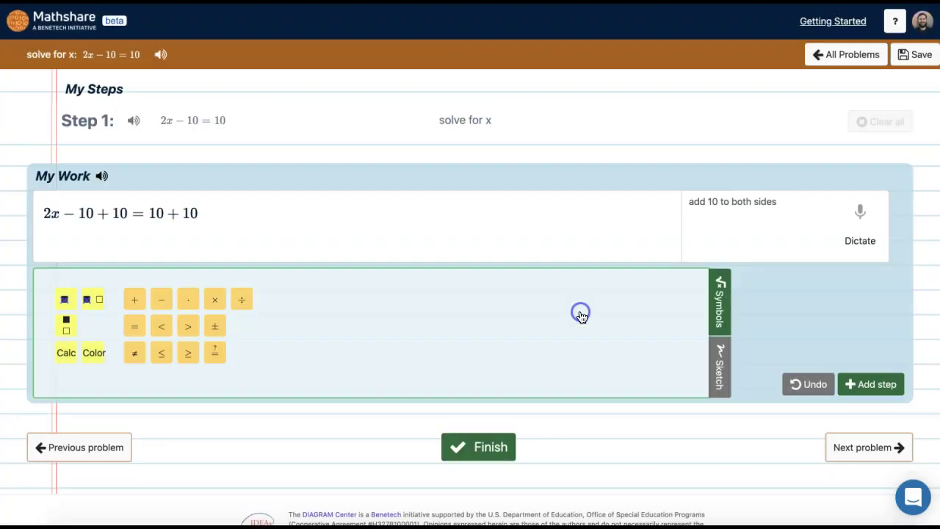
click(163, 57)
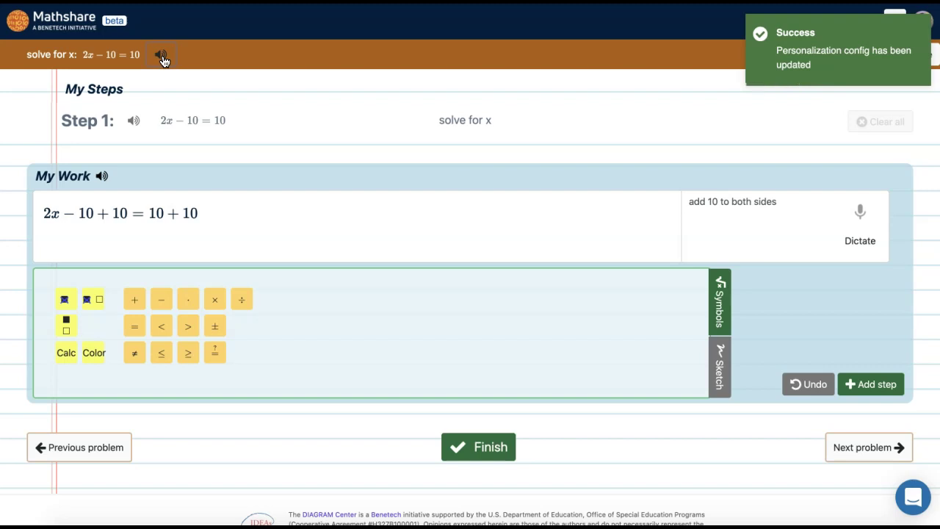
click(311, 89)
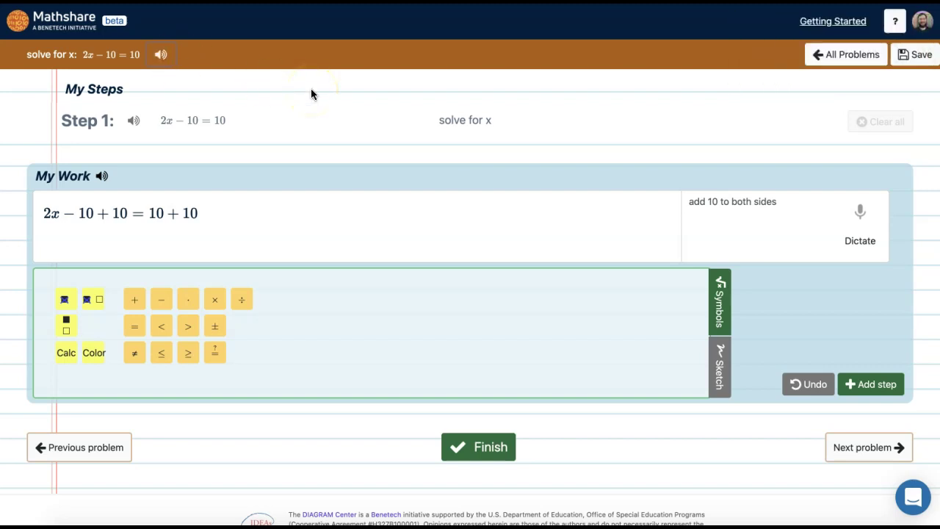
Step: Set the text-to-speech speed to Medium in the personalization settings and save the change
click(922, 21)
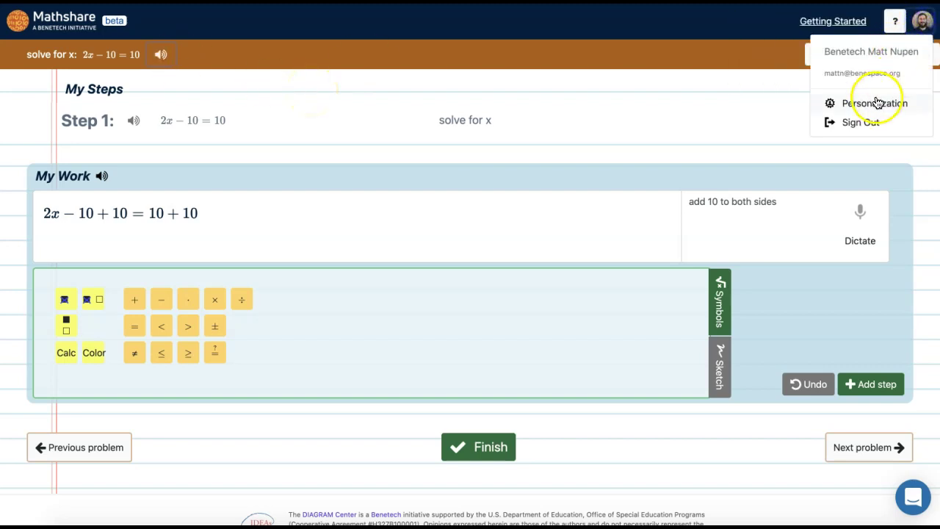
click(878, 102)
drag(514, 248, 501, 257)
click(581, 310)
click(235, 262)
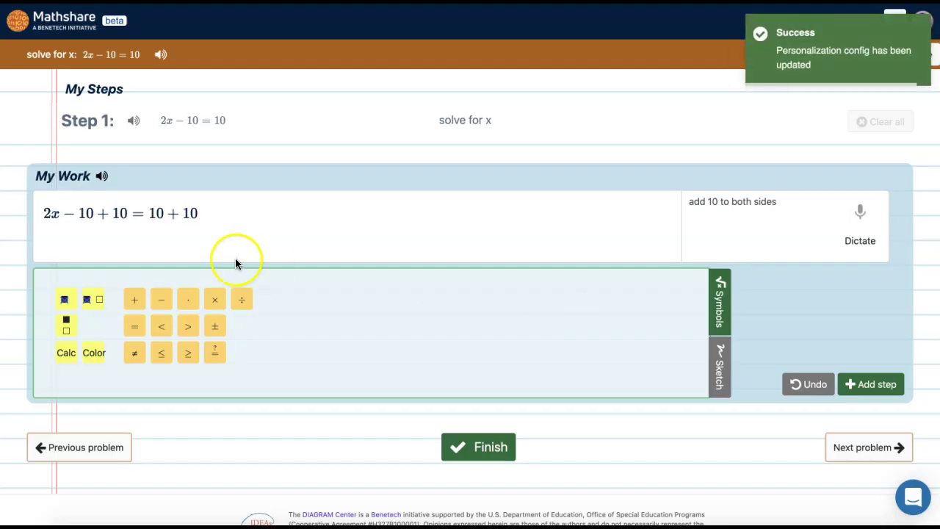
Step: Cross out − 10 + 10 on the left side of the equation in My Work
click(129, 212)
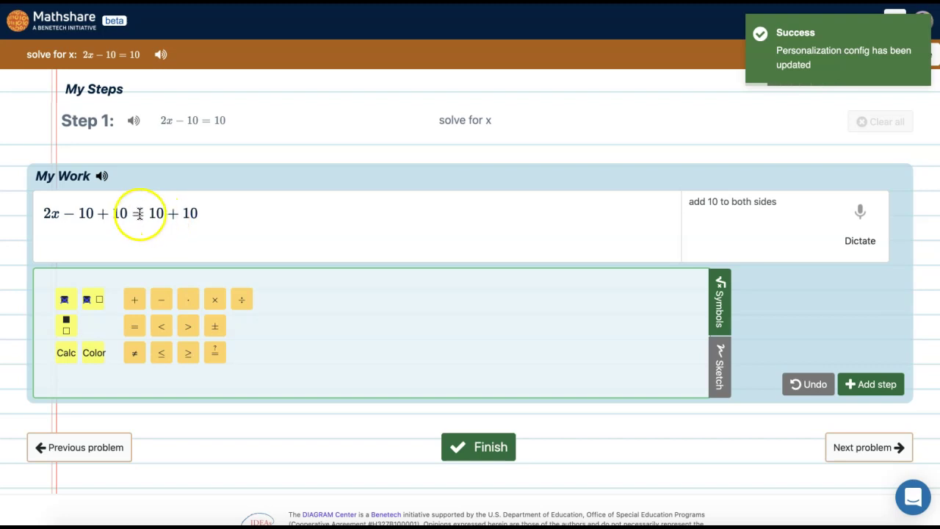
drag(129, 212, 66, 217)
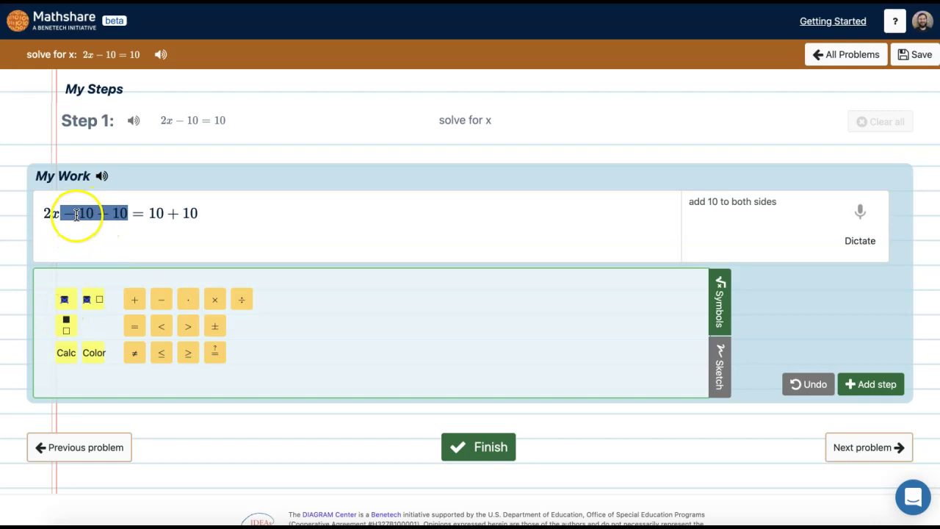
click(65, 299)
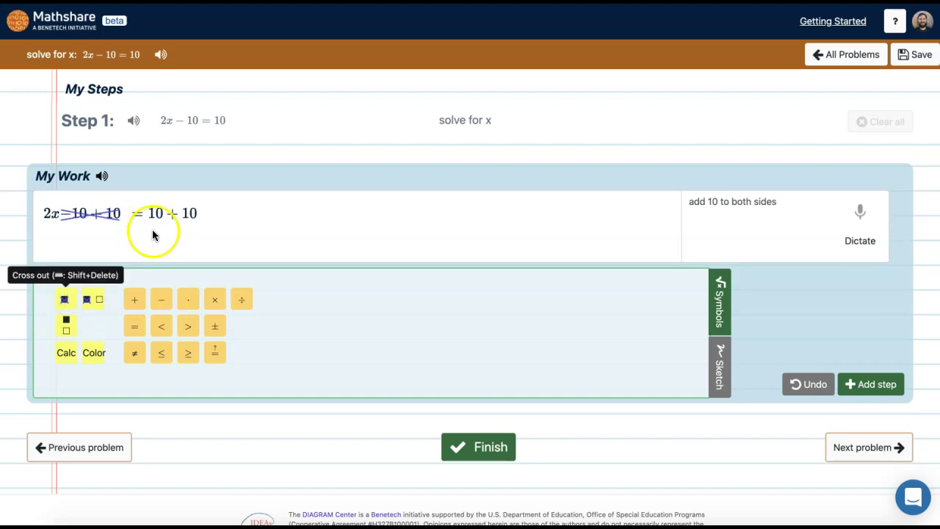
Step: Cross out 10 + 10 on the right side of the equation with a replacement box, and have My Work read aloud
drag(145, 212, 215, 213)
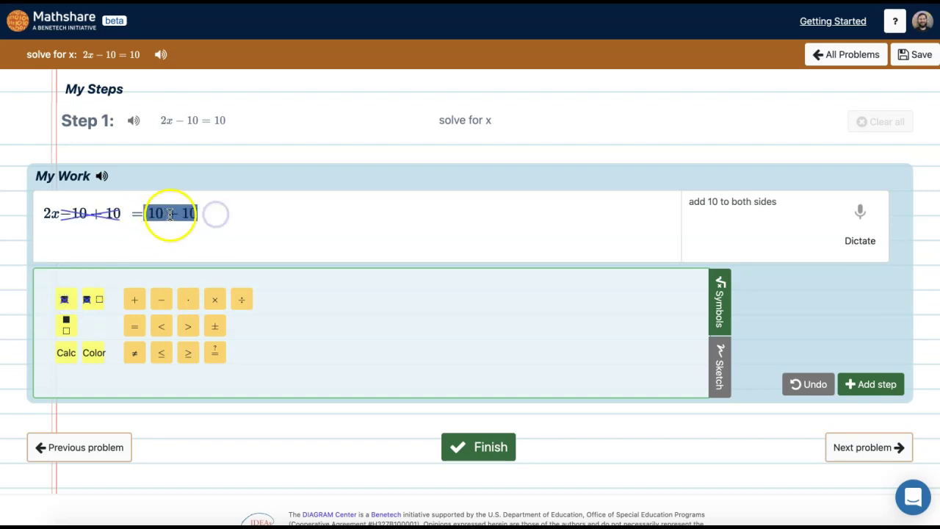
click(98, 300)
click(219, 216)
mouse_move(210, 217)
mouse_down()
mouse_move(120, 216)
mouse_move(41, 230)
mouse_move(54, 218)
mouse_move(113, 237)
mouse_move(42, 230)
mouse_move(52, 230)
mouse_up()
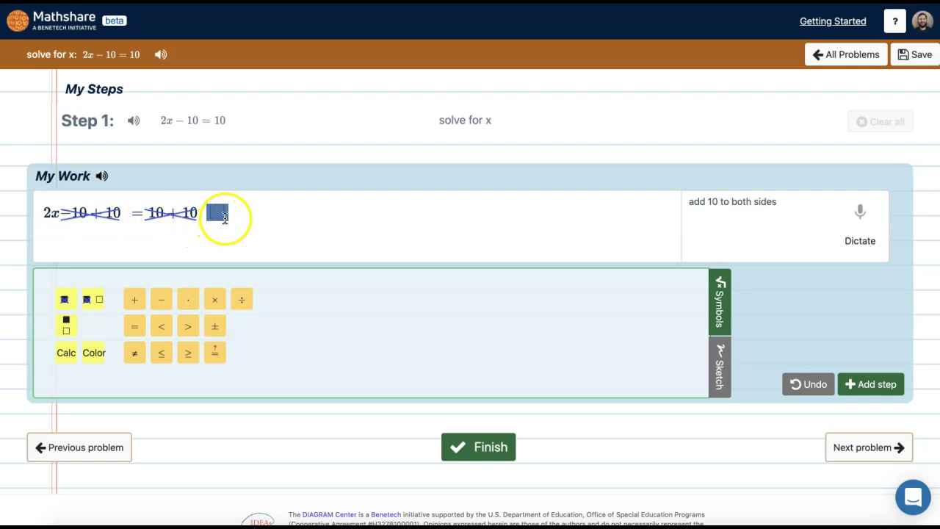
click(103, 179)
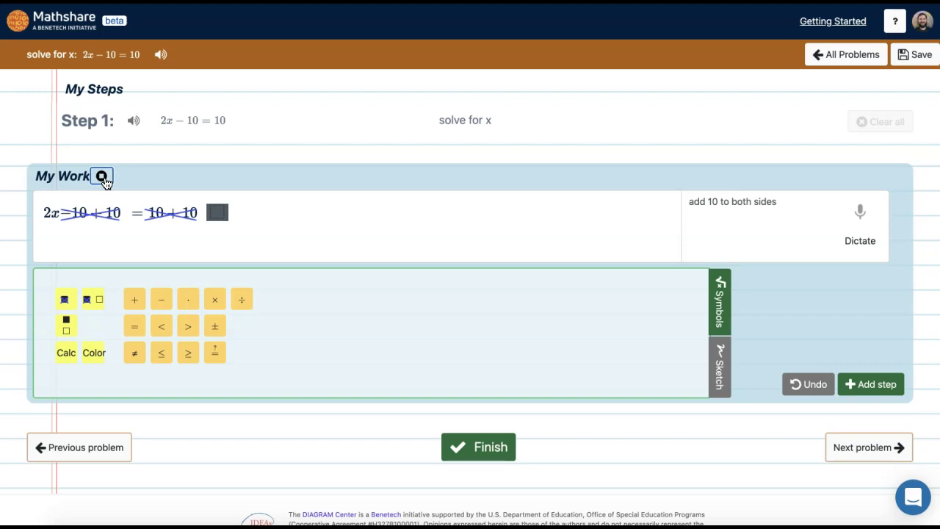
Step: Enter 20 in the replacement box beside the crossed-out 10 + 10, and clear the box again
click(228, 211)
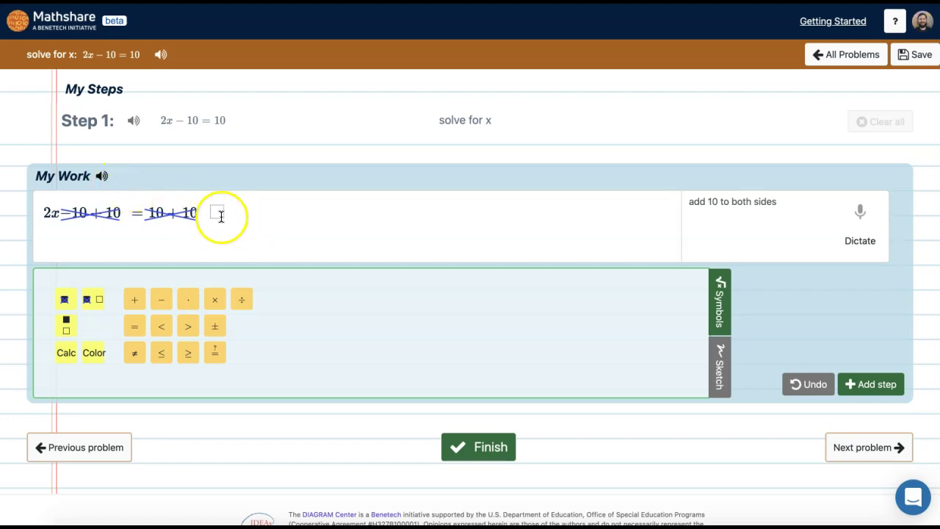
click(219, 213)
text(20)
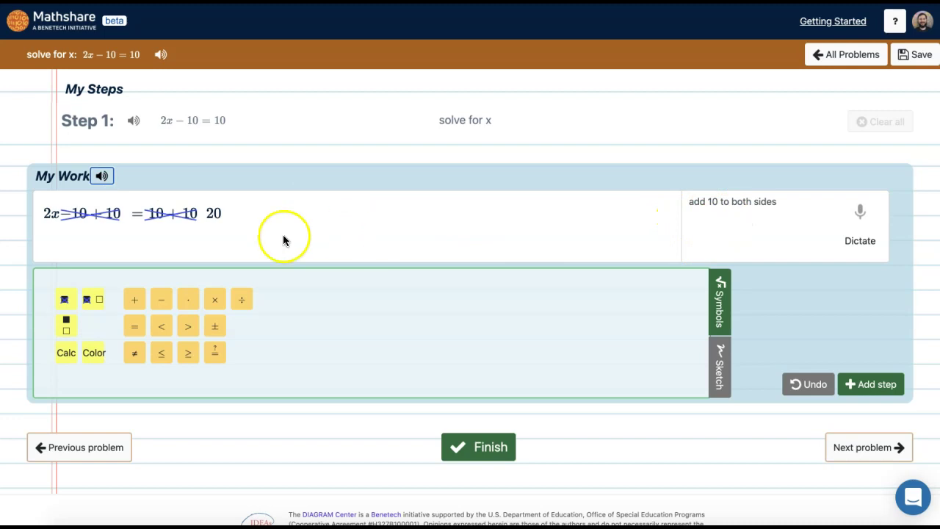
click(220, 213)
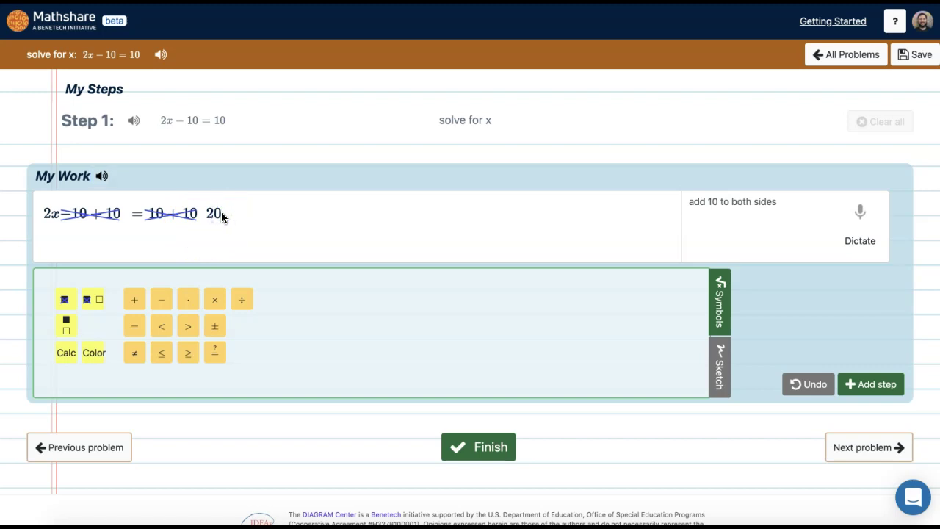
double_click(221, 213)
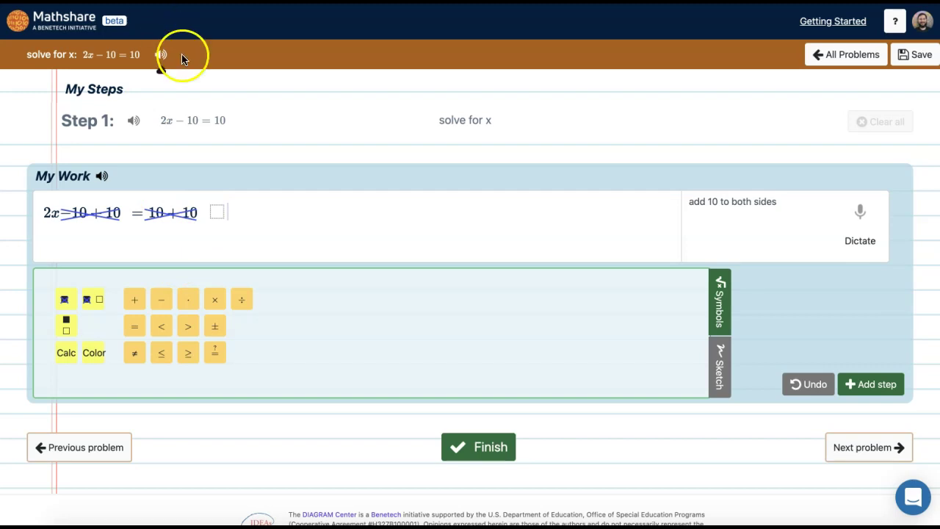
click(923, 21)
click(881, 109)
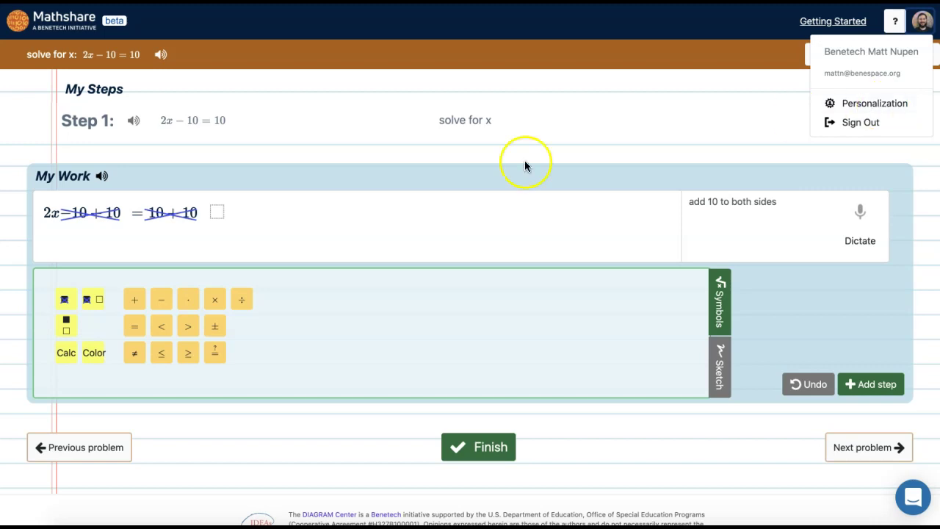
click(299, 230)
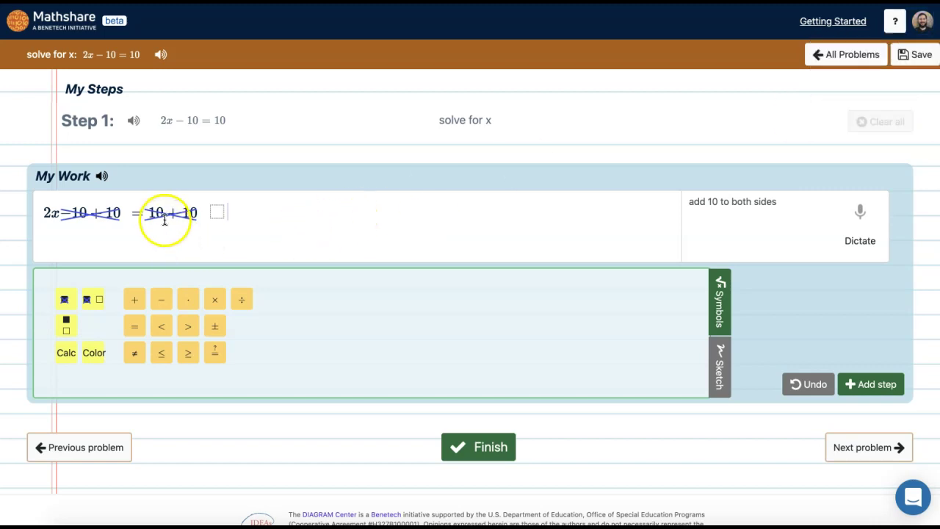